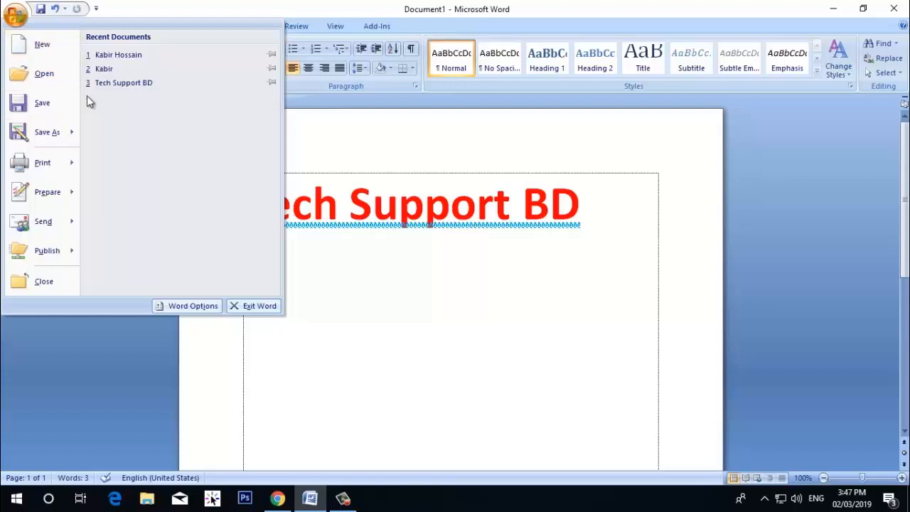
Turn off Show text boundaries in the advanced Word options and check the page without them
left_click(188, 305)
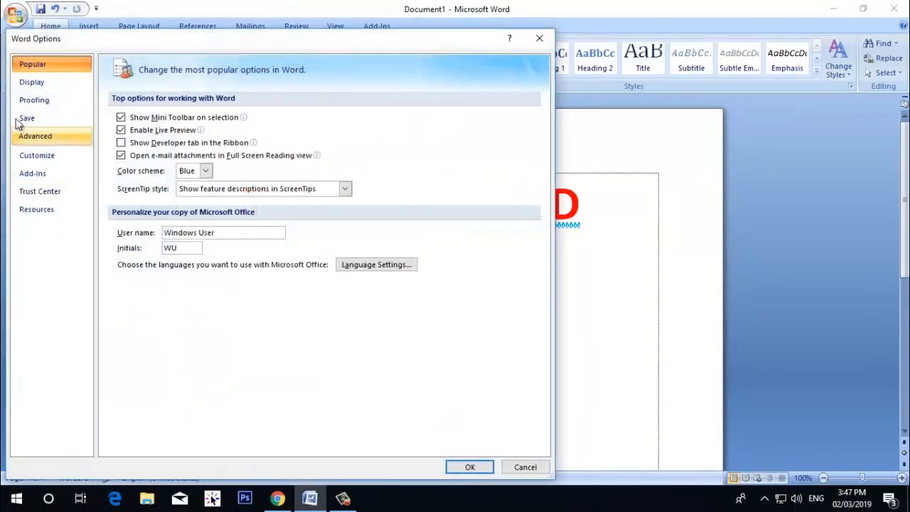
left_click_drag(95, 39, 441, 43)
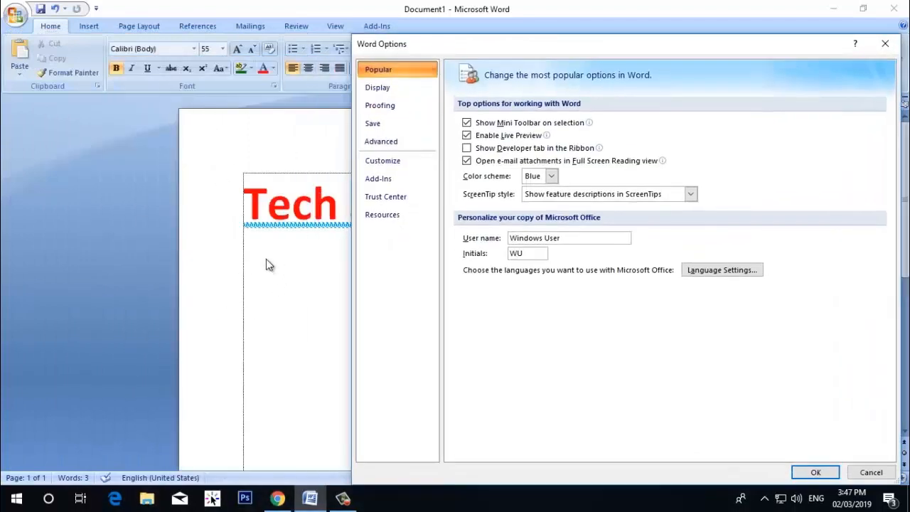
left_click(387, 149)
left_click_drag(484, 44, 346, 13)
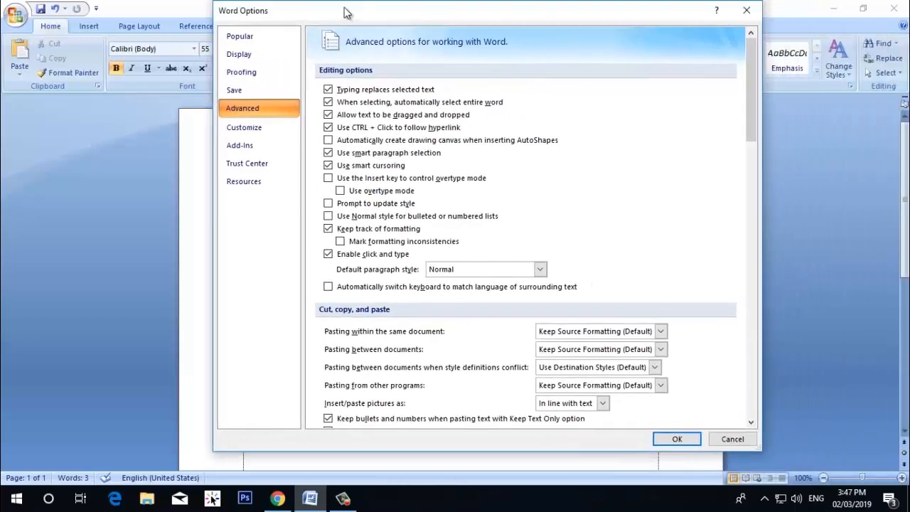
scroll(413, 137, "down", 10)
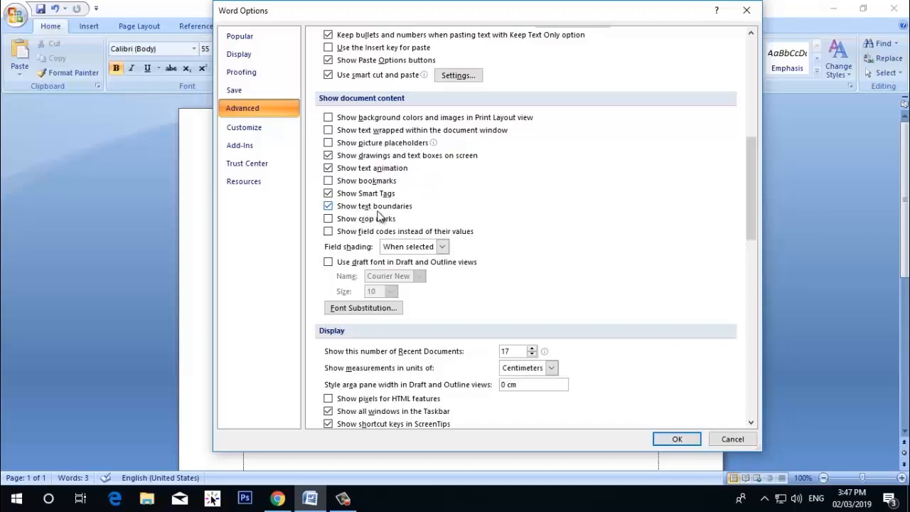
left_click(327, 206)
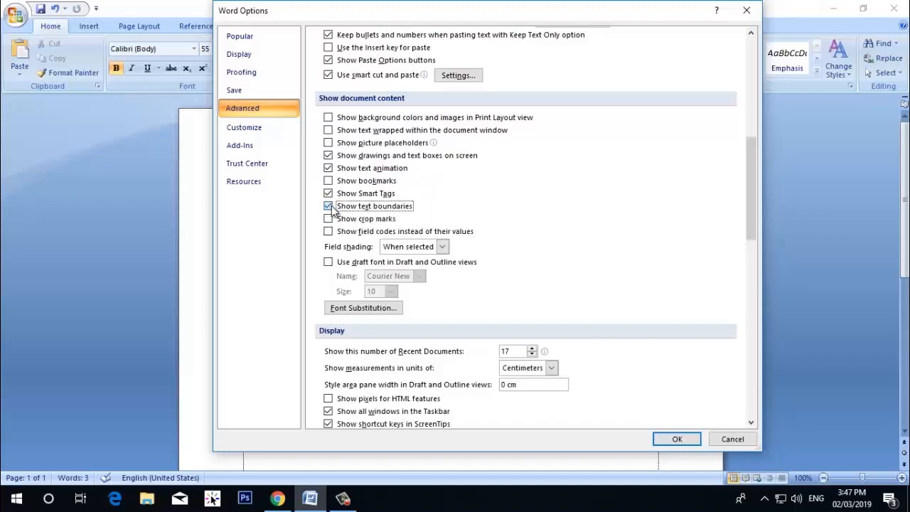
left_click(676, 440)
scroll(569, 285, "down", 5)
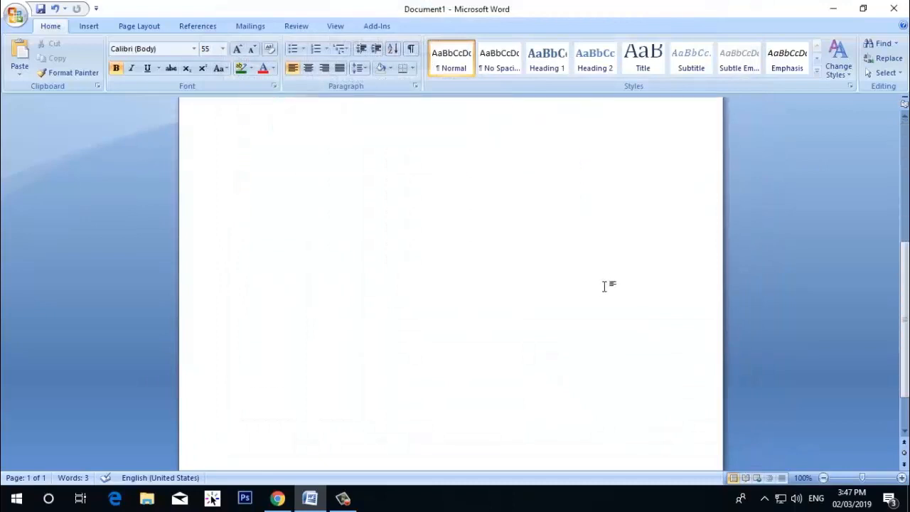
scroll(374, 284, "up", 5)
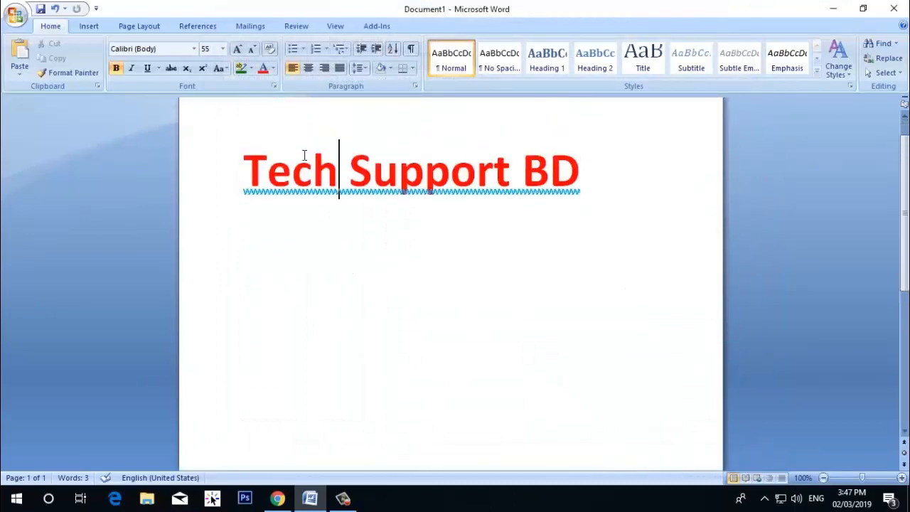
scroll(690, 288, "up", 1)
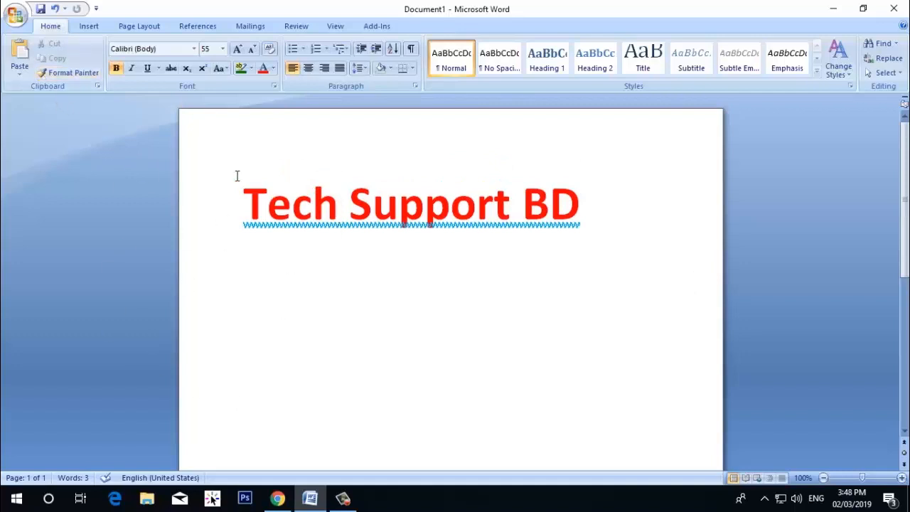
Turn Show text boundaries back on in the advanced Word options and check the page
left_click(14, 15)
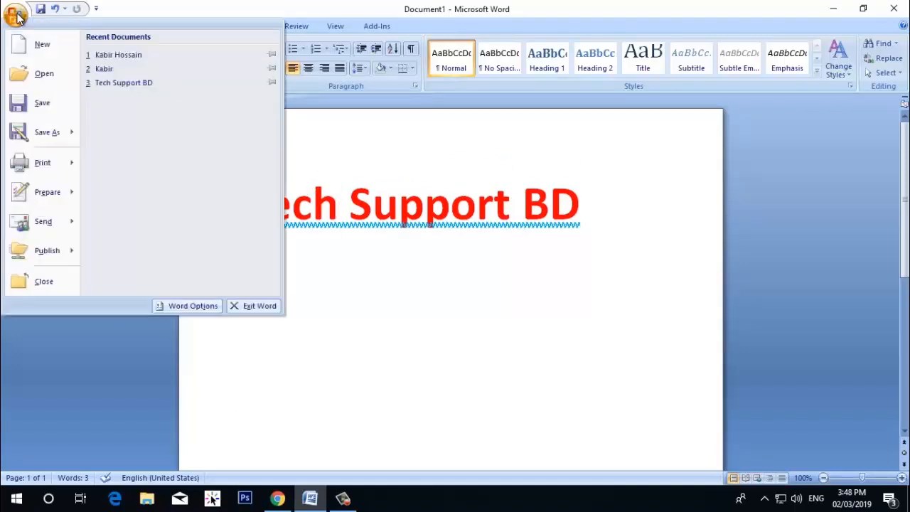
left_click(171, 309)
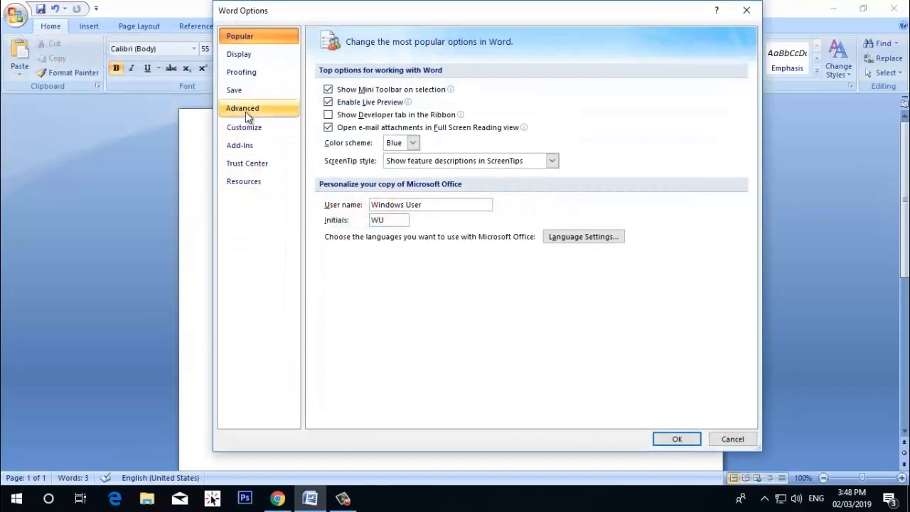
left_click(245, 112)
scroll(427, 217, "down", 10)
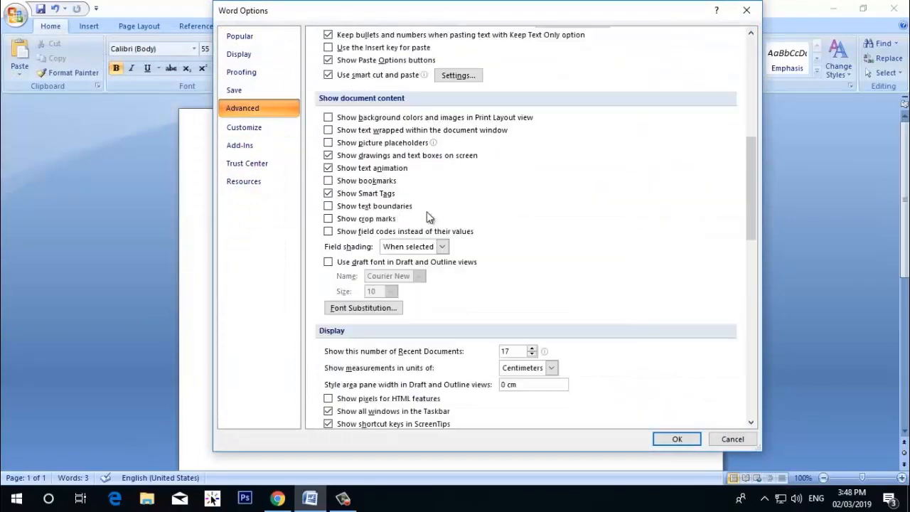
left_click(328, 206)
left_click(676, 439)
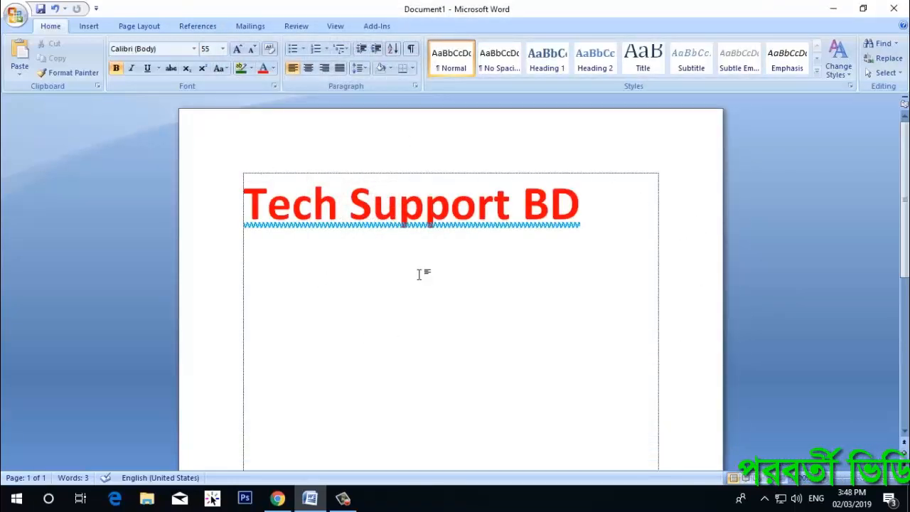
scroll(646, 204, "down", 3)
scroll(650, 284, "up", 3)
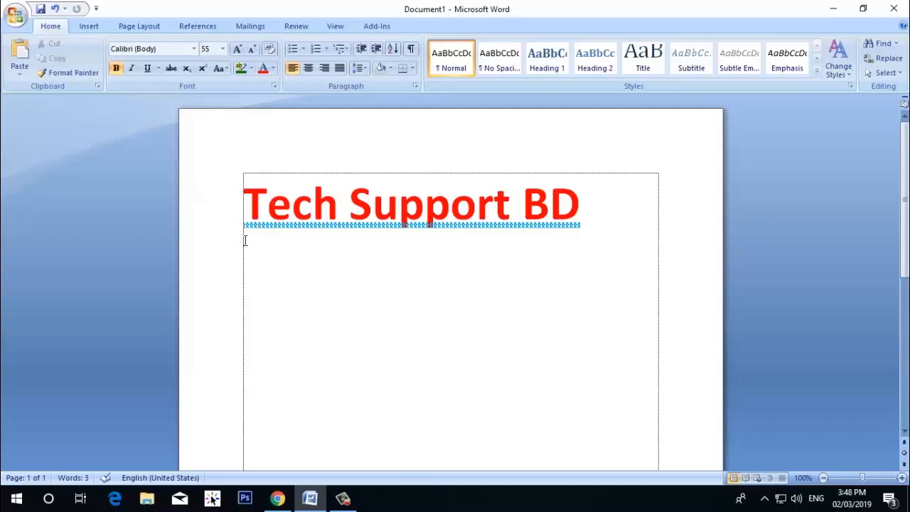
Set Word's save options to store AutoRecover information every 1 minute
left_click(16, 14)
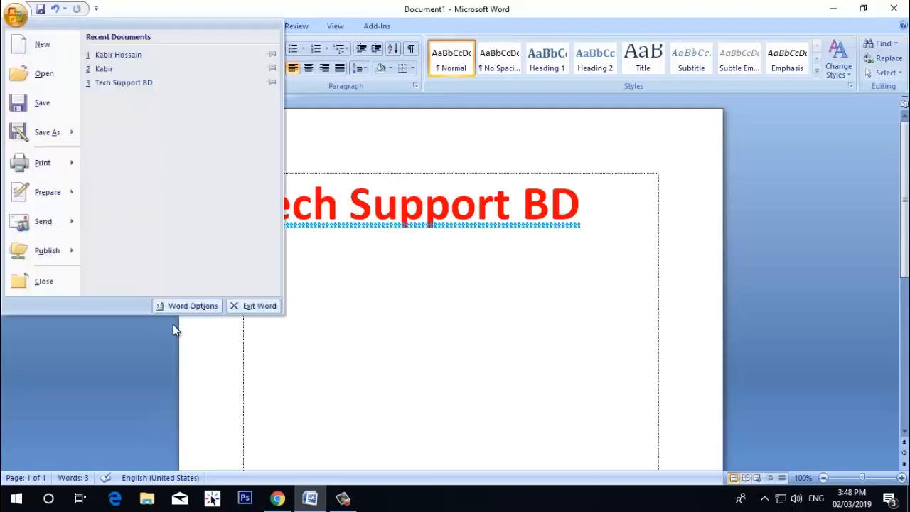
left_click(187, 306)
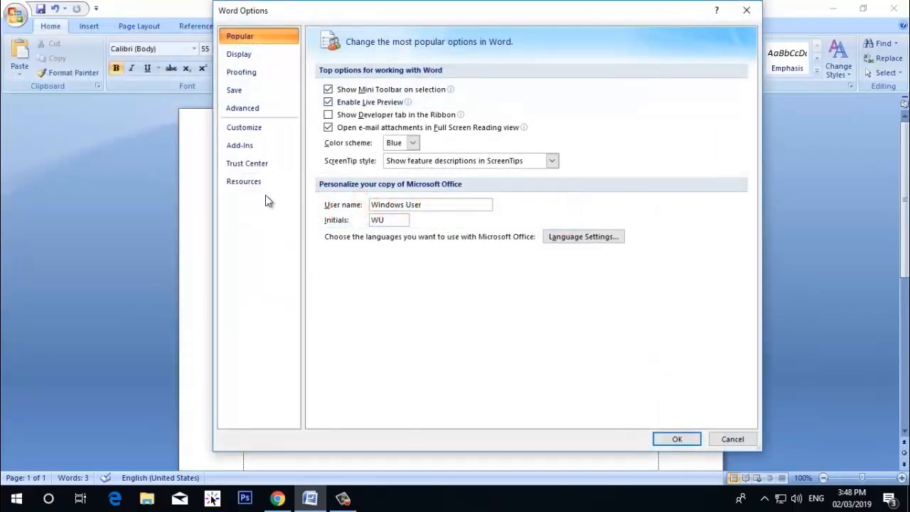
left_click(237, 96)
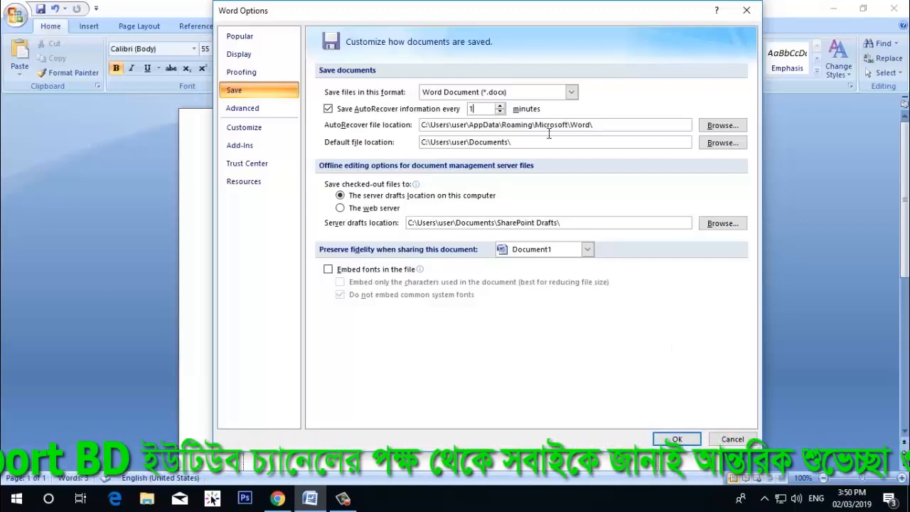
left_click(676, 438)
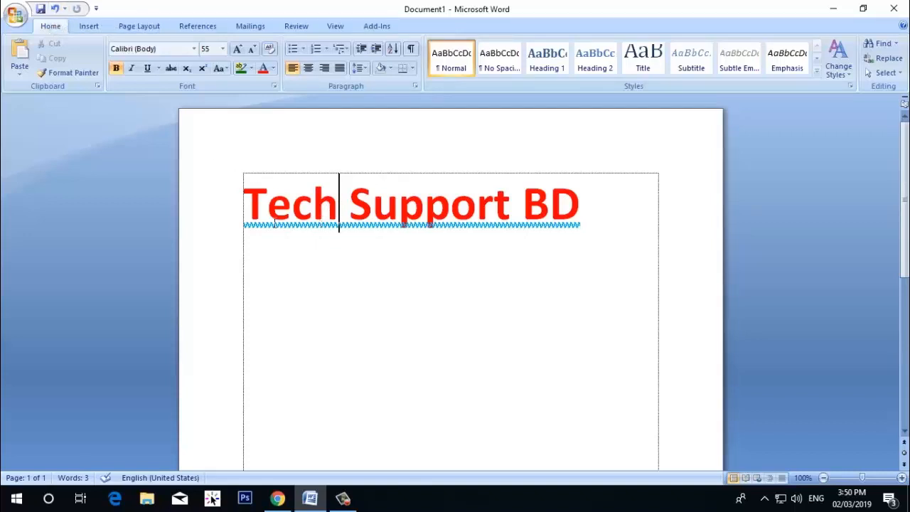
Select the "Tech Support BD" heading text and undo its underline, red colour, bold and last font size increase
left_click_drag(244, 204, 331, 219)
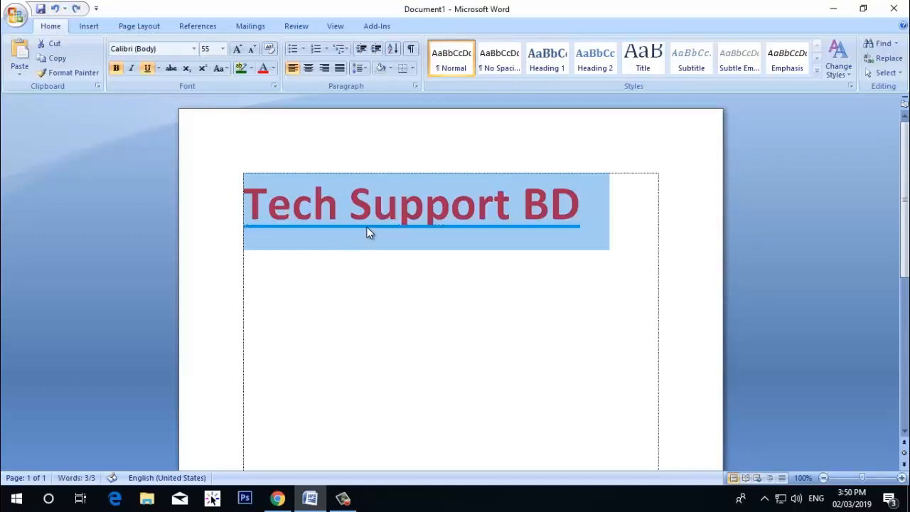
key("ctrl+z")
key("ctrl+z")
key("ctrl+z")
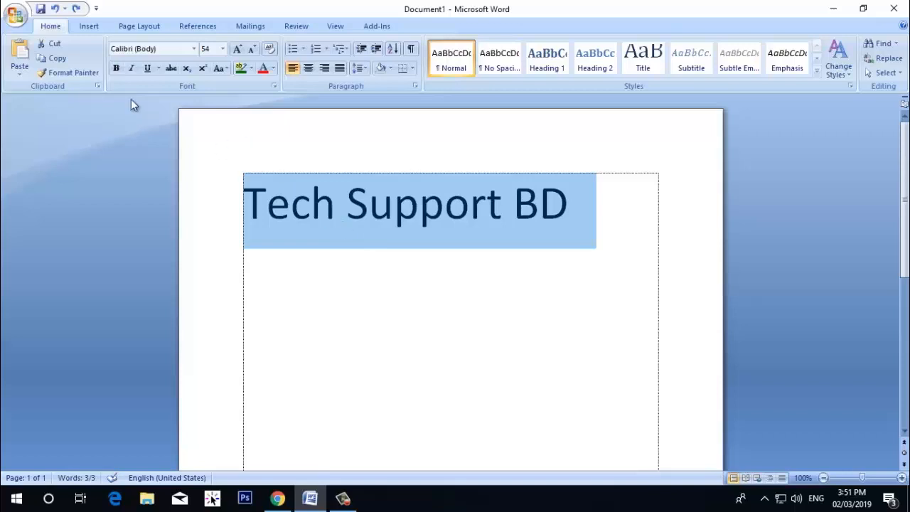
Redo the heading's font size increase, bold, red colour and wavy underline
left_click(76, 9)
left_click(76, 10)
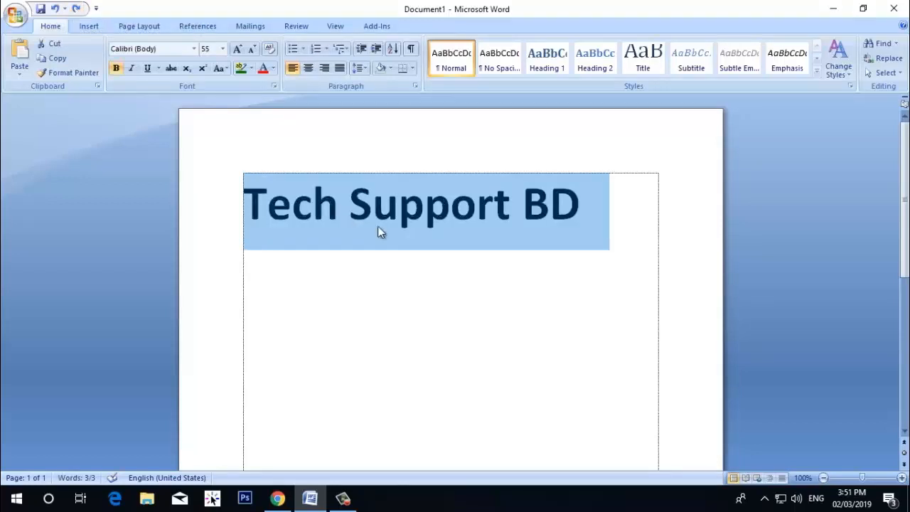
key("ctrl+y")
key("ctrl+y")
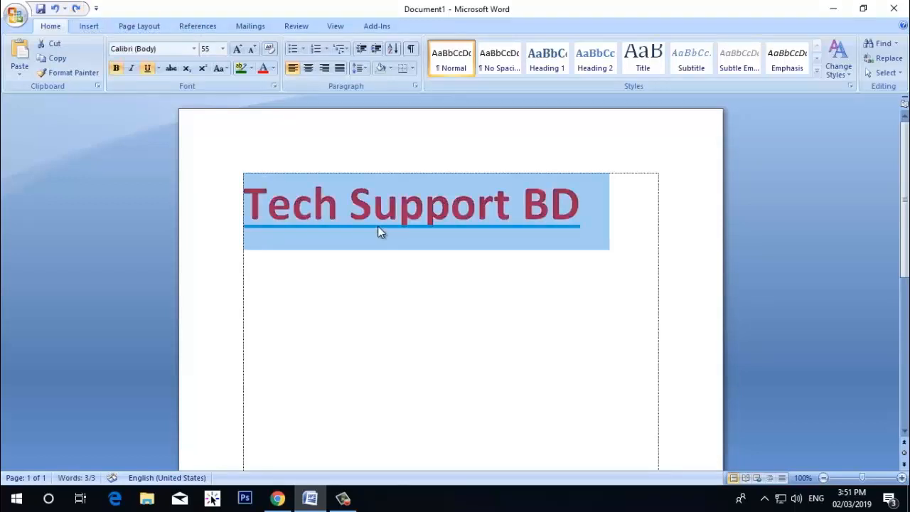
key("ctrl+y")
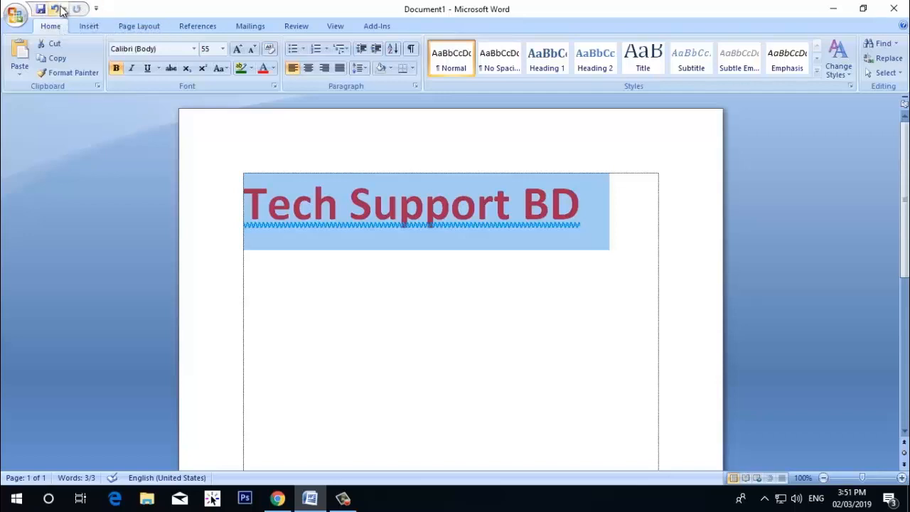
left_click(17, 16)
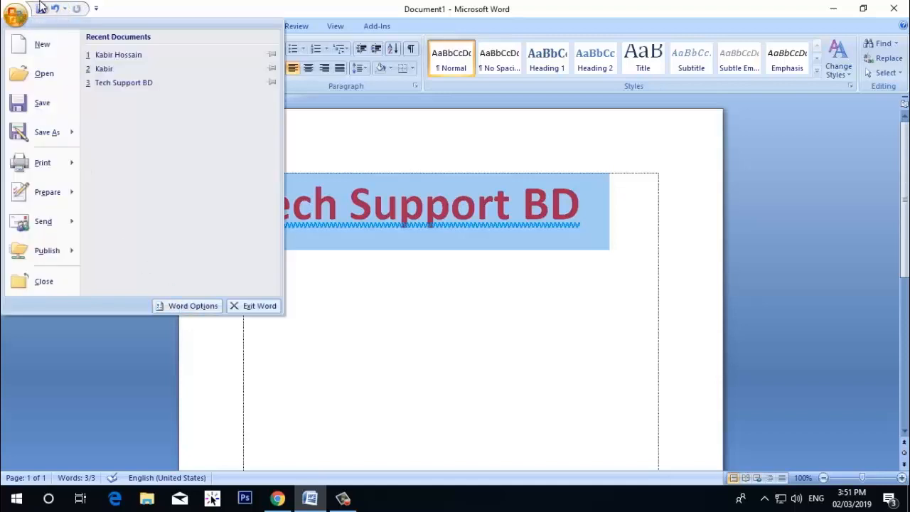
left_click(404, 281)
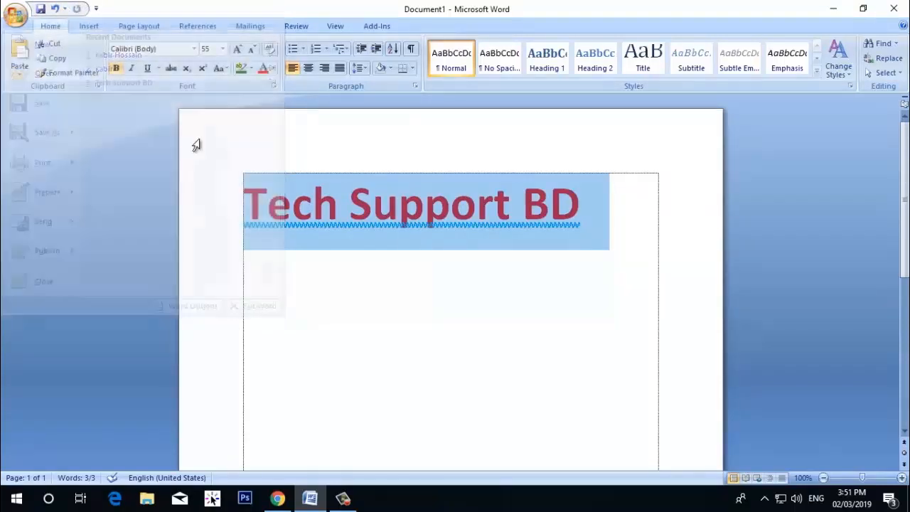
left_click(96, 8)
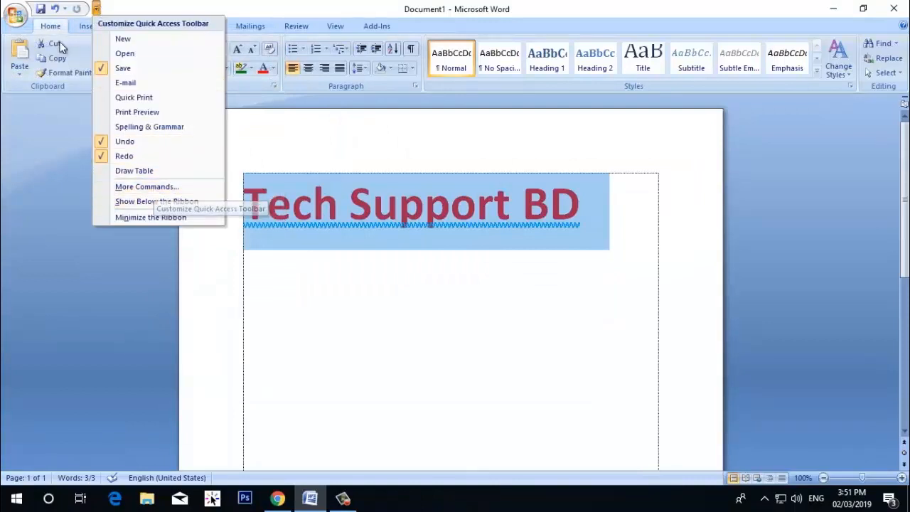
Add the Page Setup command to the Quick Access Toolbar for all documents through the Word options
left_click(10, 9)
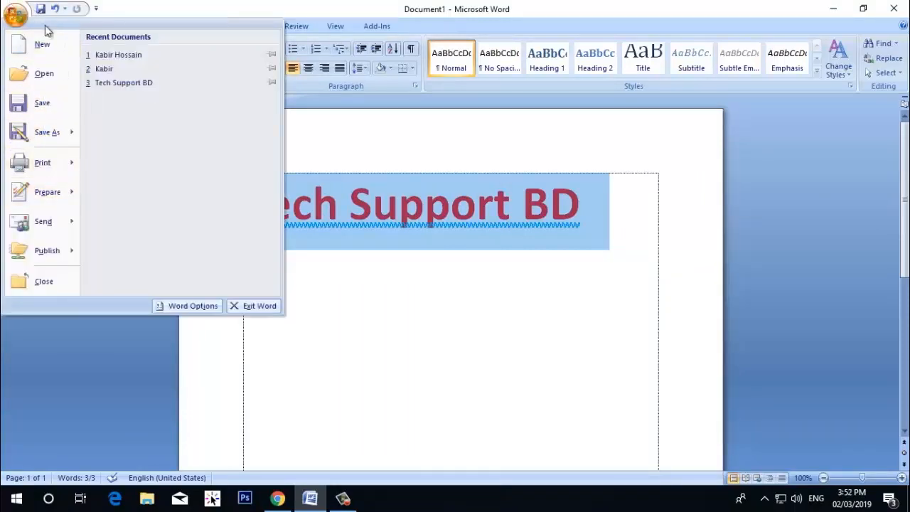
left_click(186, 306)
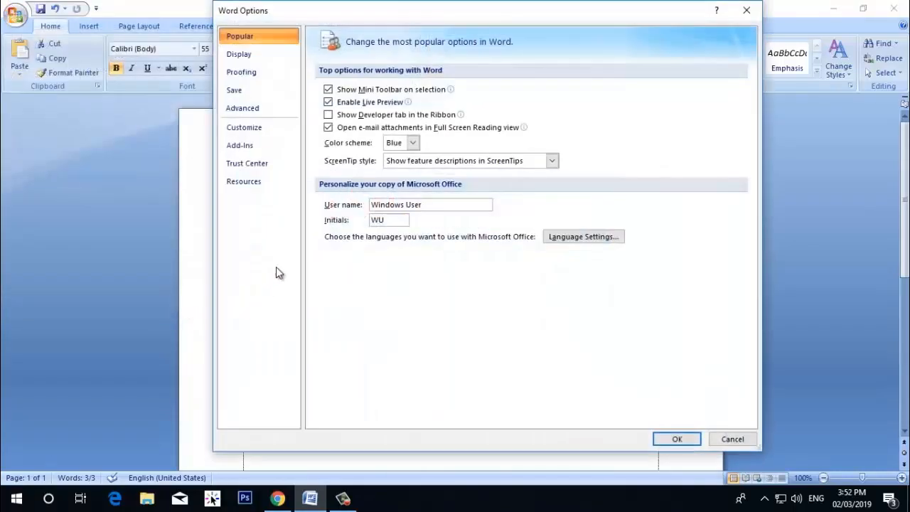
left_click(253, 129)
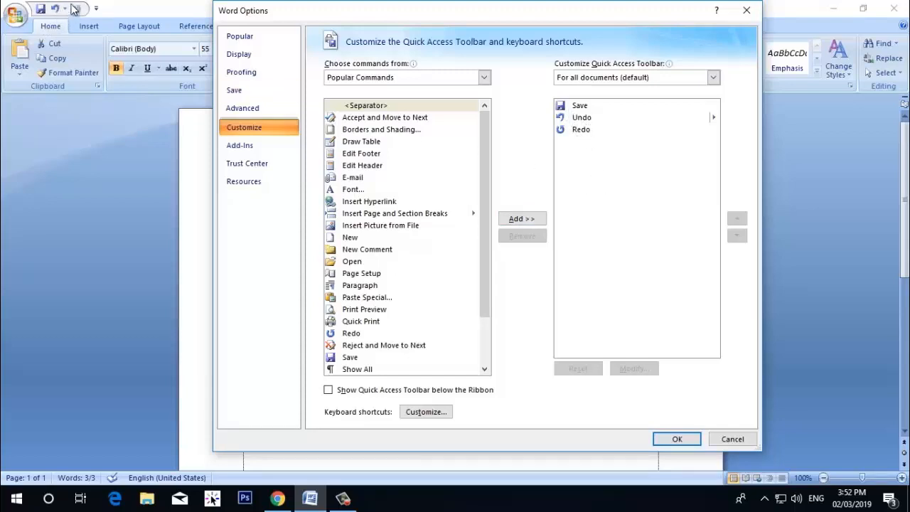
left_click(384, 273)
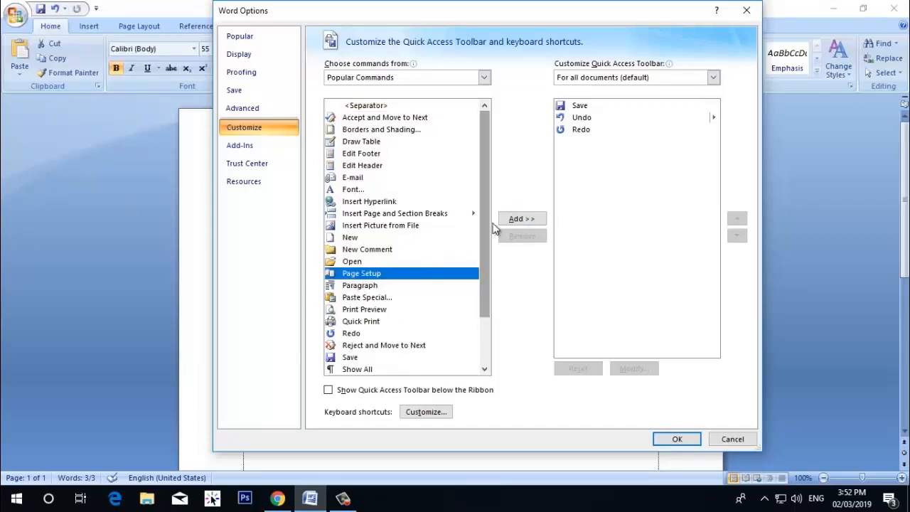
left_click(519, 218)
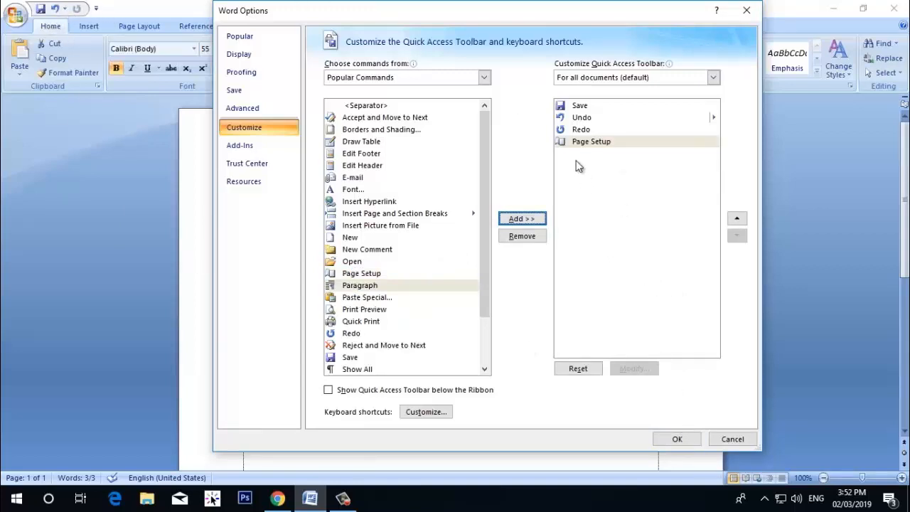
left_click(576, 131)
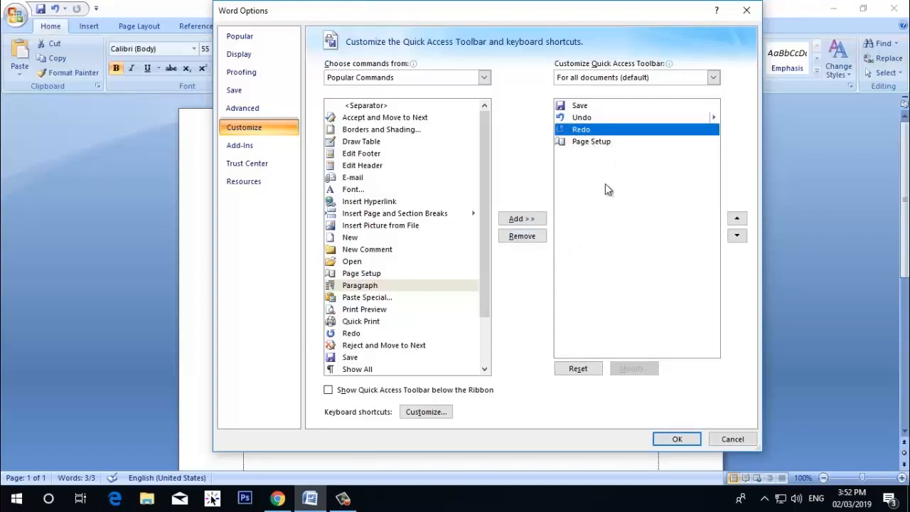
left_click(594, 143)
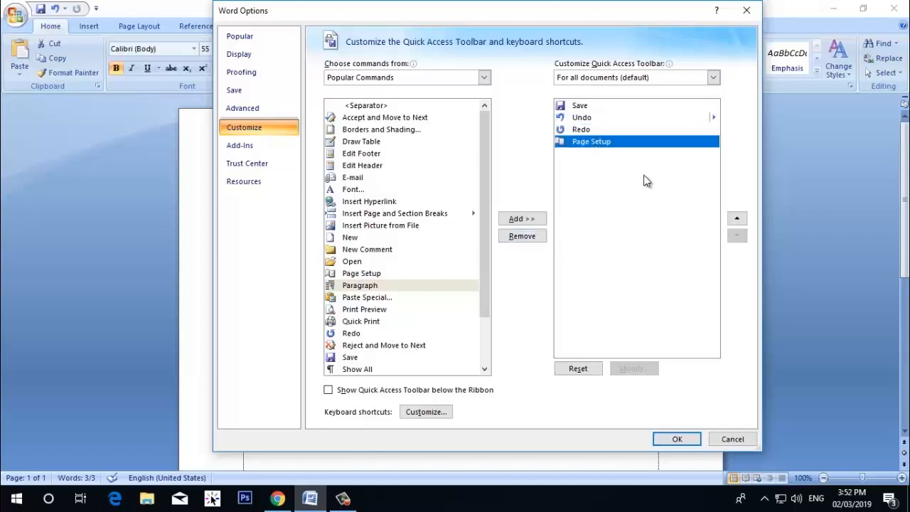
left_click(677, 440)
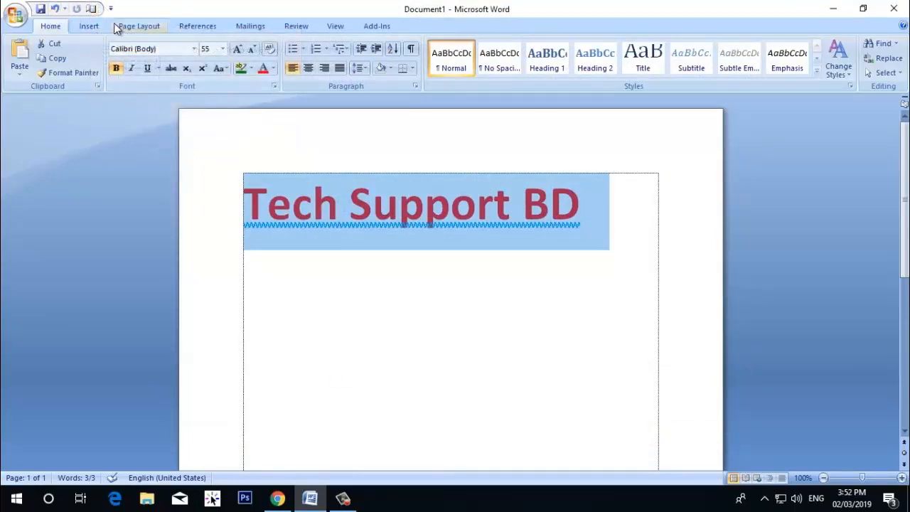
Examine the popular commands available for the Quick Access Toolbar in the Word options and close the options without adding any
left_click(111, 9)
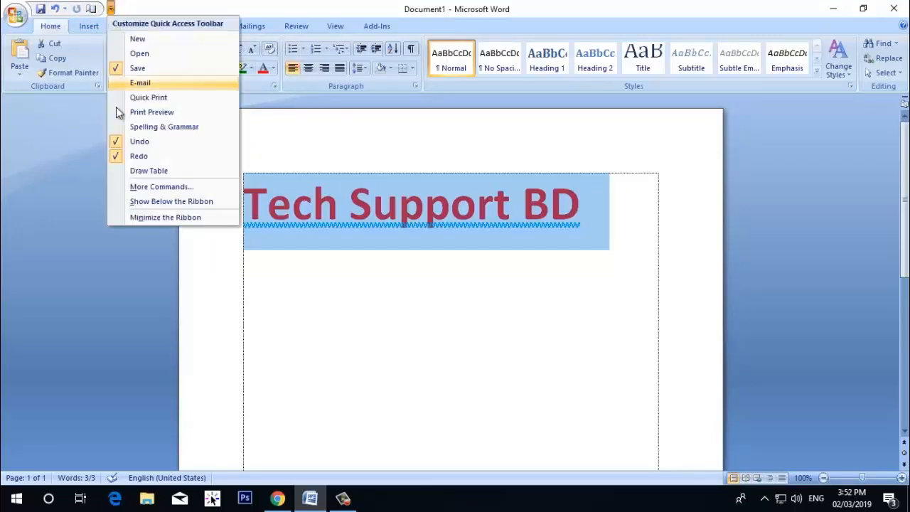
left_click(162, 187)
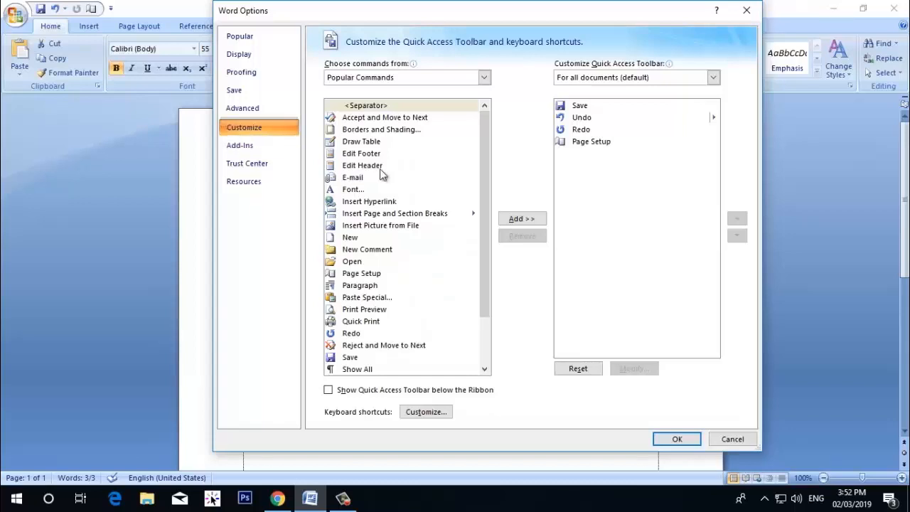
scroll(410, 206, "down", 2)
scroll(410, 206, "up", 2)
scroll(391, 256, "down", 2)
scroll(374, 243, "up", 2)
left_click(381, 285)
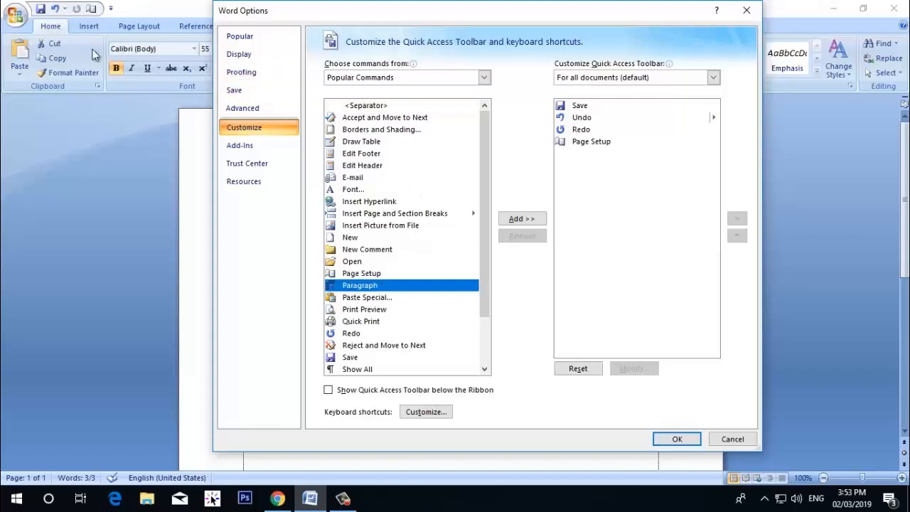
left_click(683, 442)
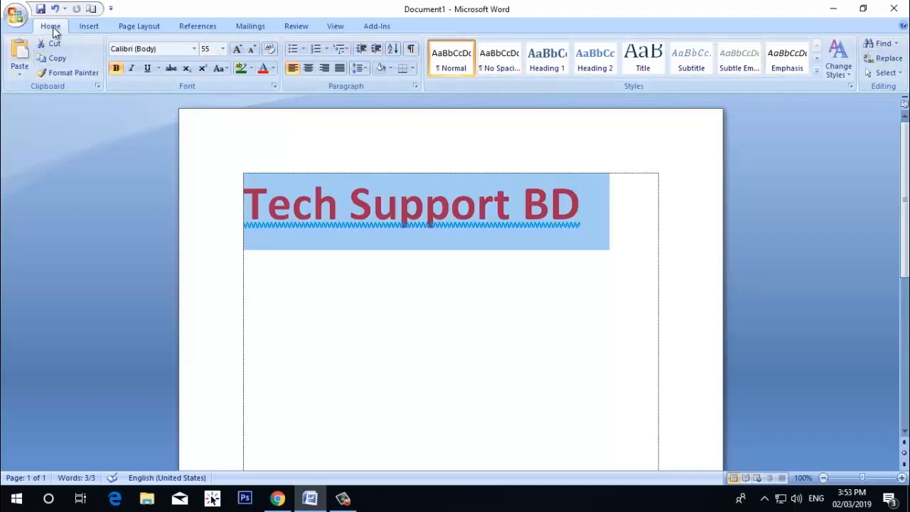
Look over the Insert and Home commands on the full Ribbon and minimize the Ribbon
left_click(80, 31)
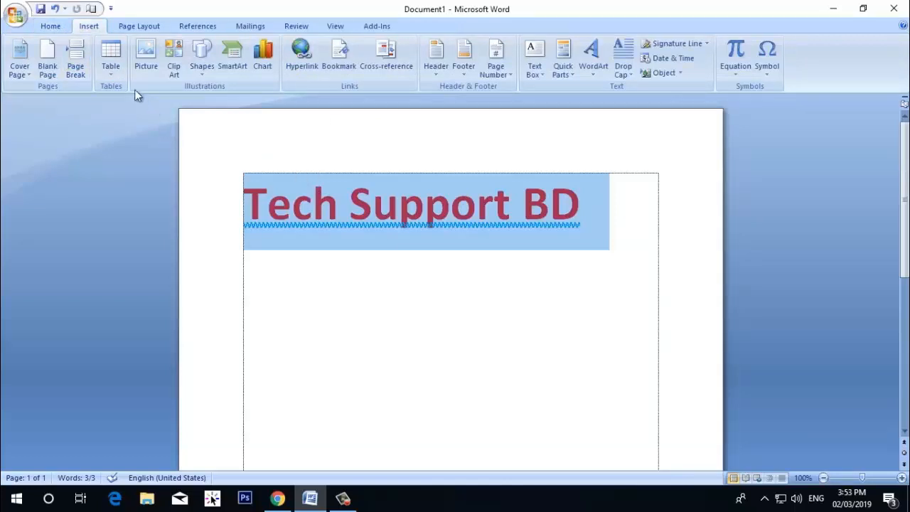
left_click(51, 27)
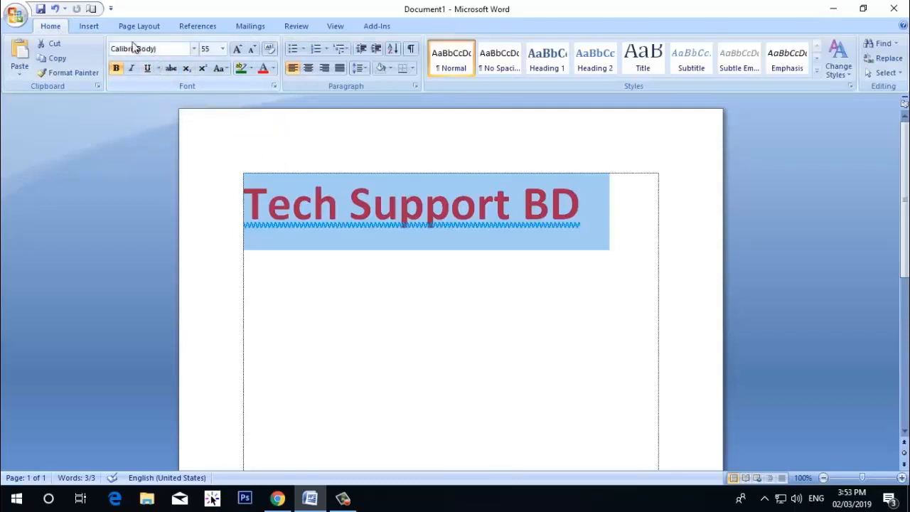
left_click(111, 10)
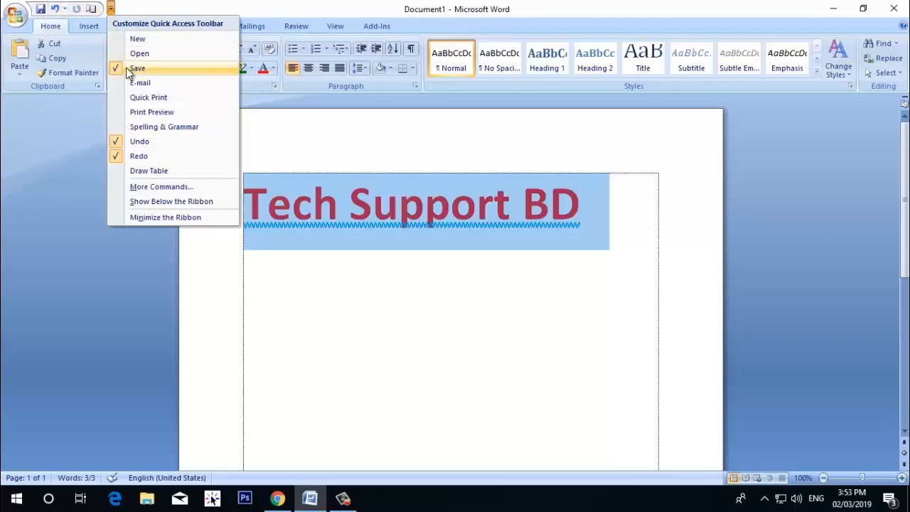
left_click(162, 217)
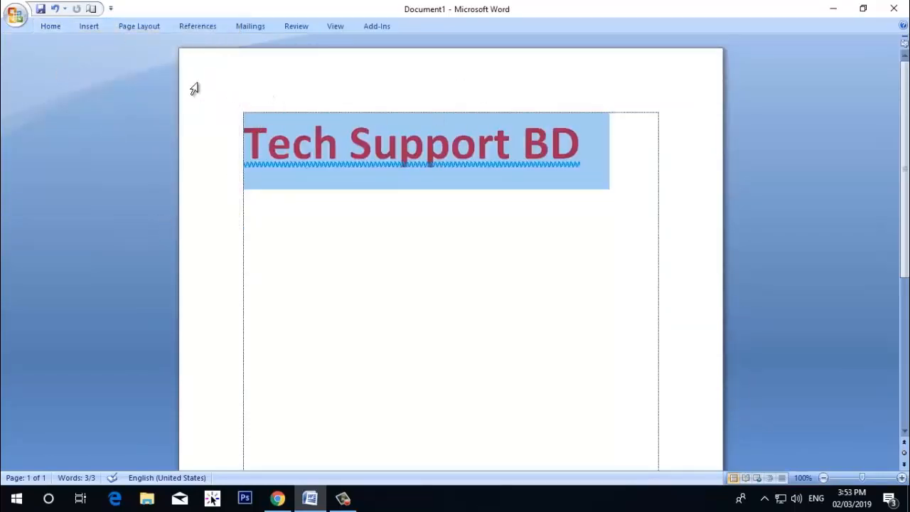
Temporarily display the Home and Insert commands from the minimized Ribbon and restore the full Ribbon
left_click(51, 28)
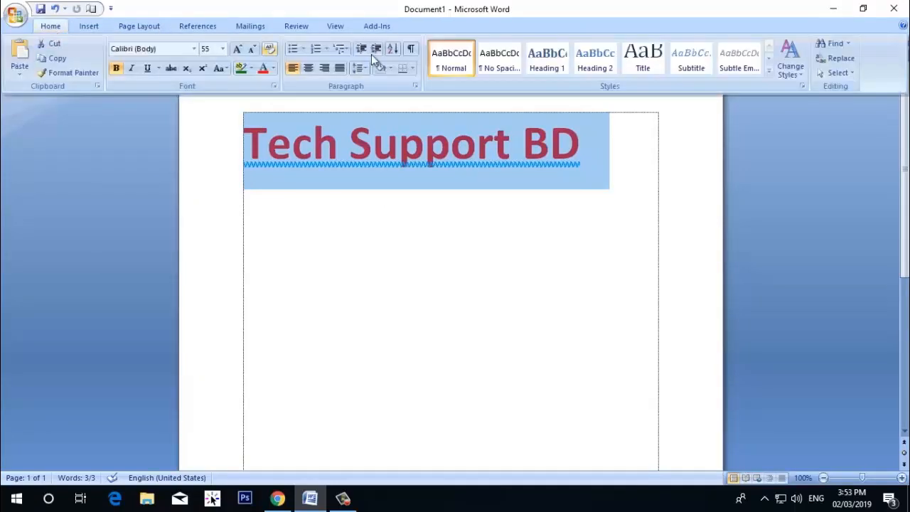
left_click(89, 29)
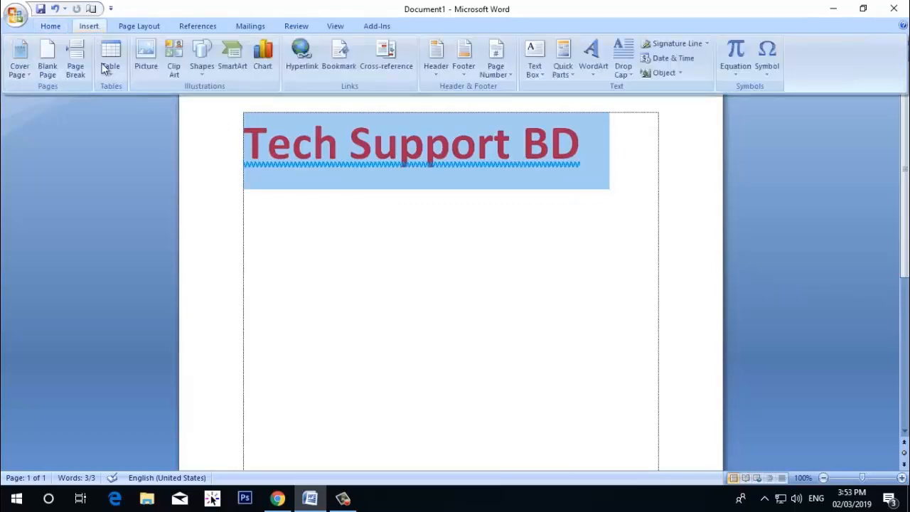
left_click(322, 167)
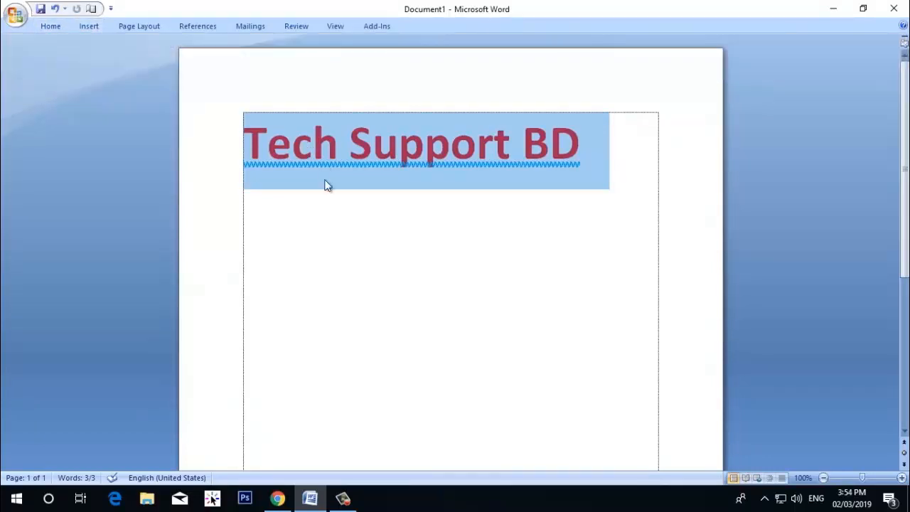
left_click(331, 211)
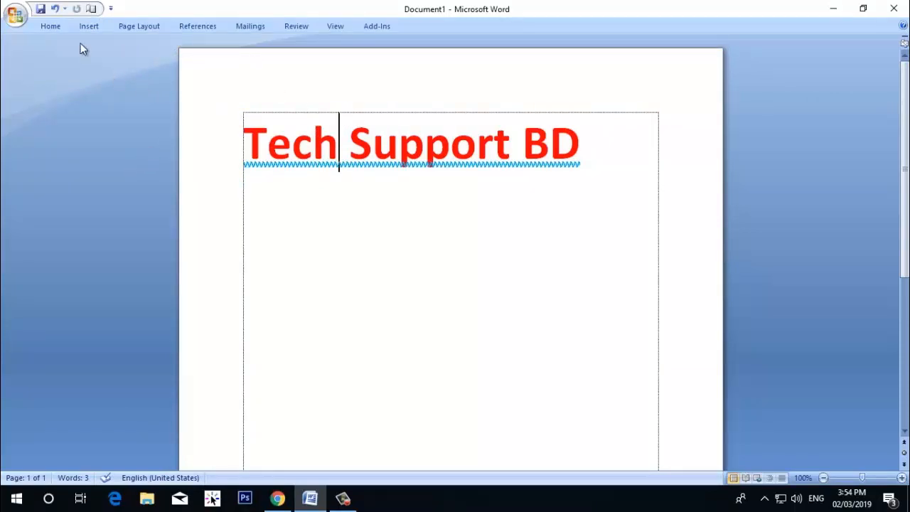
left_click(111, 9)
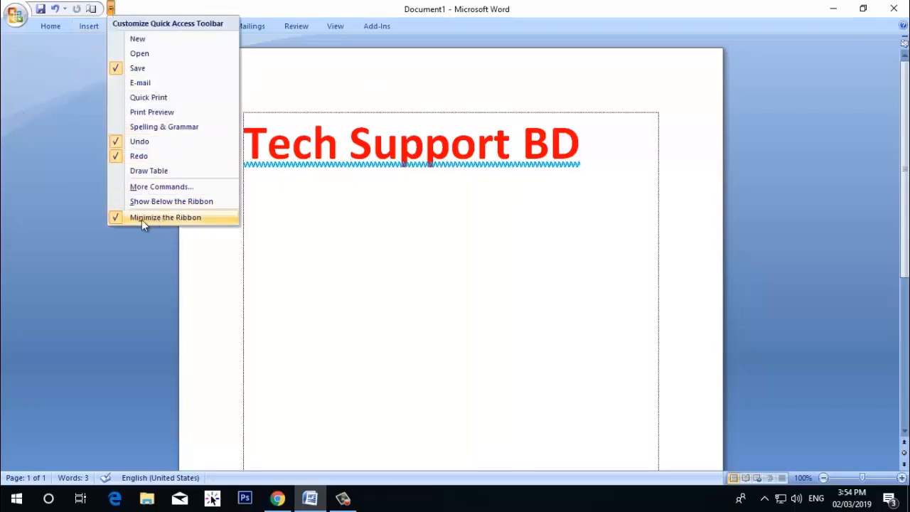
left_click(178, 218)
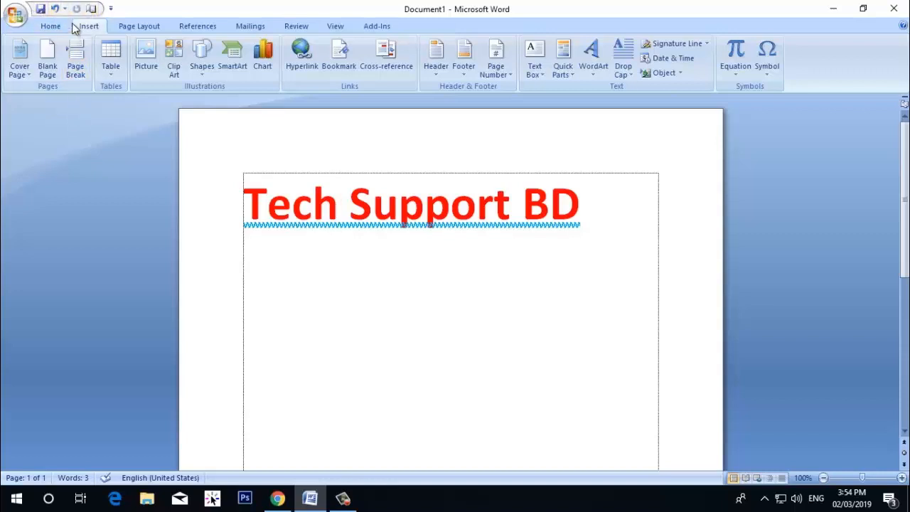
Show the Quick Access Toolbar below the Ribbon and move it back above the Ribbon
left_click(111, 9)
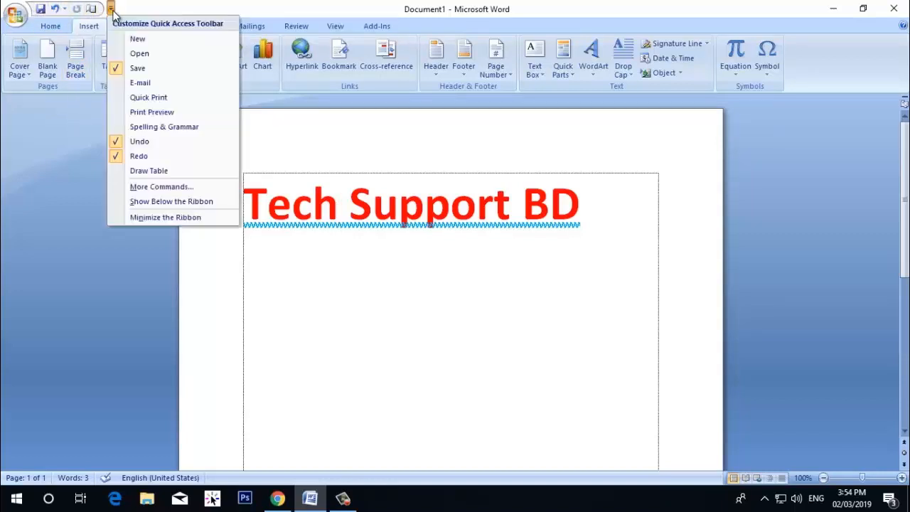
left_click(176, 203)
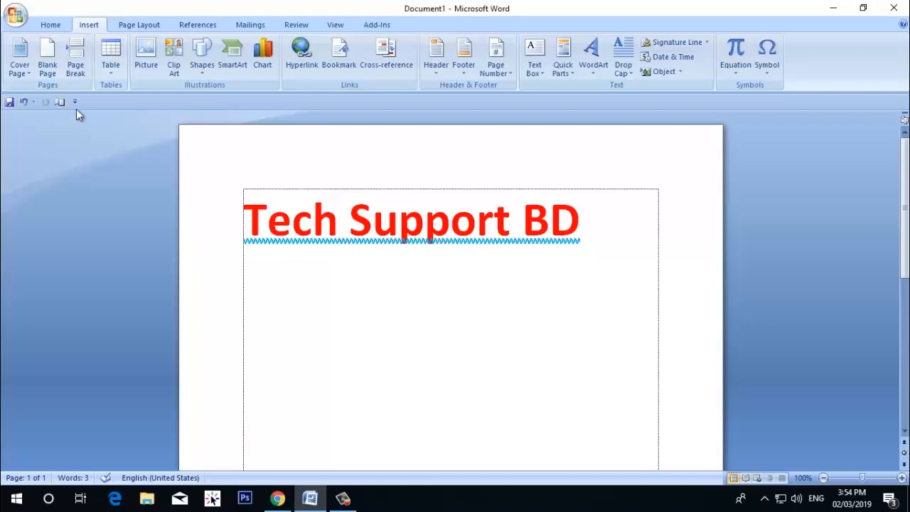
left_click(74, 101)
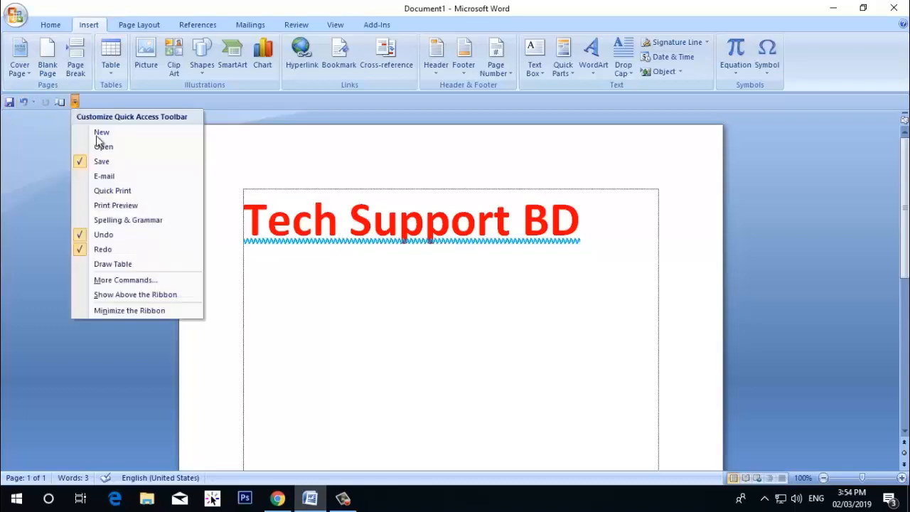
left_click(127, 295)
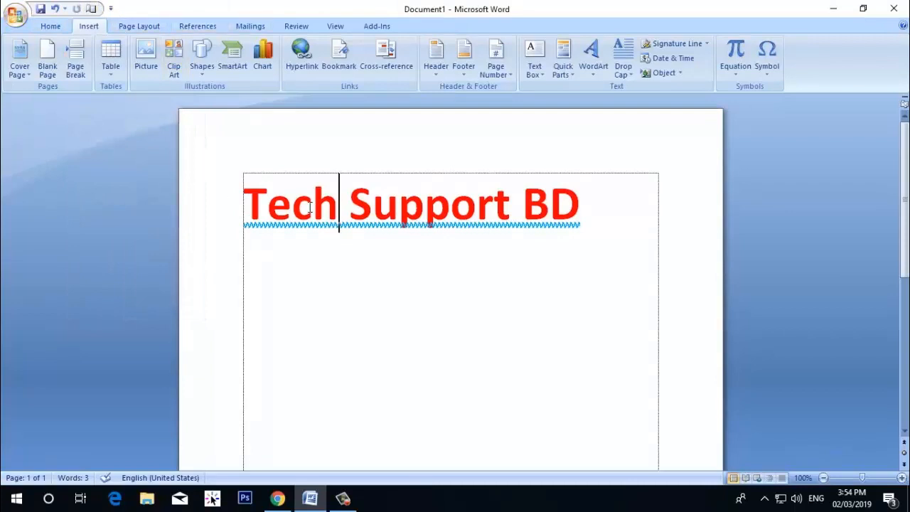
Place the text cursor at the end of the "Tech Support BD" heading and display the Home commands
left_click(579, 201)
left_click(49, 28)
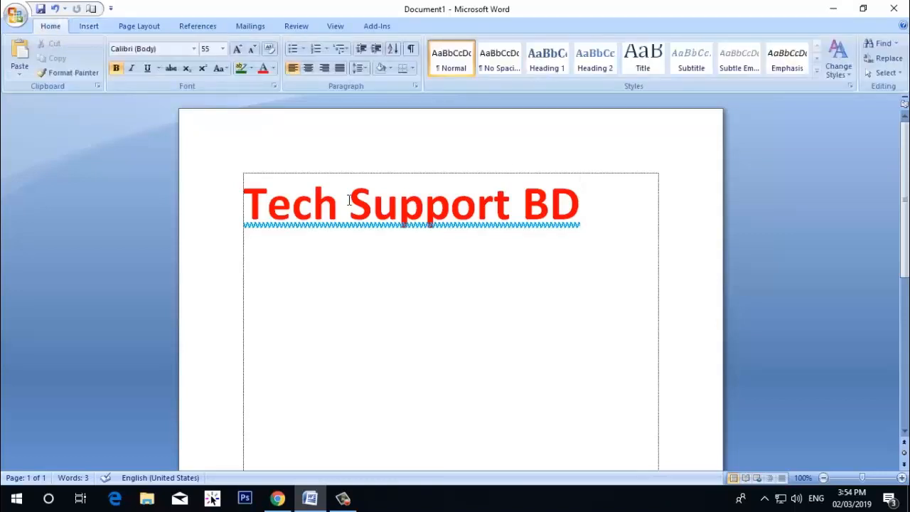